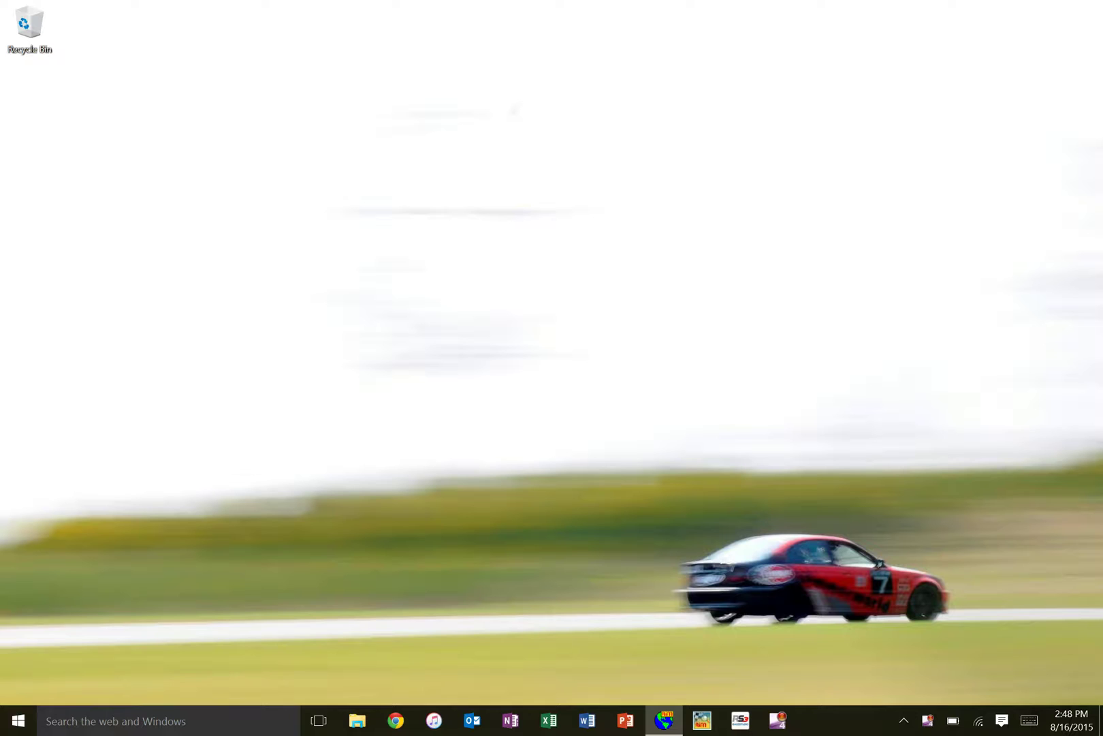
- Bring RS2Analysis back, show the laps 6 and 8 Measures Graph, and place the cursor near 2481 ft
left_click(676, 722)
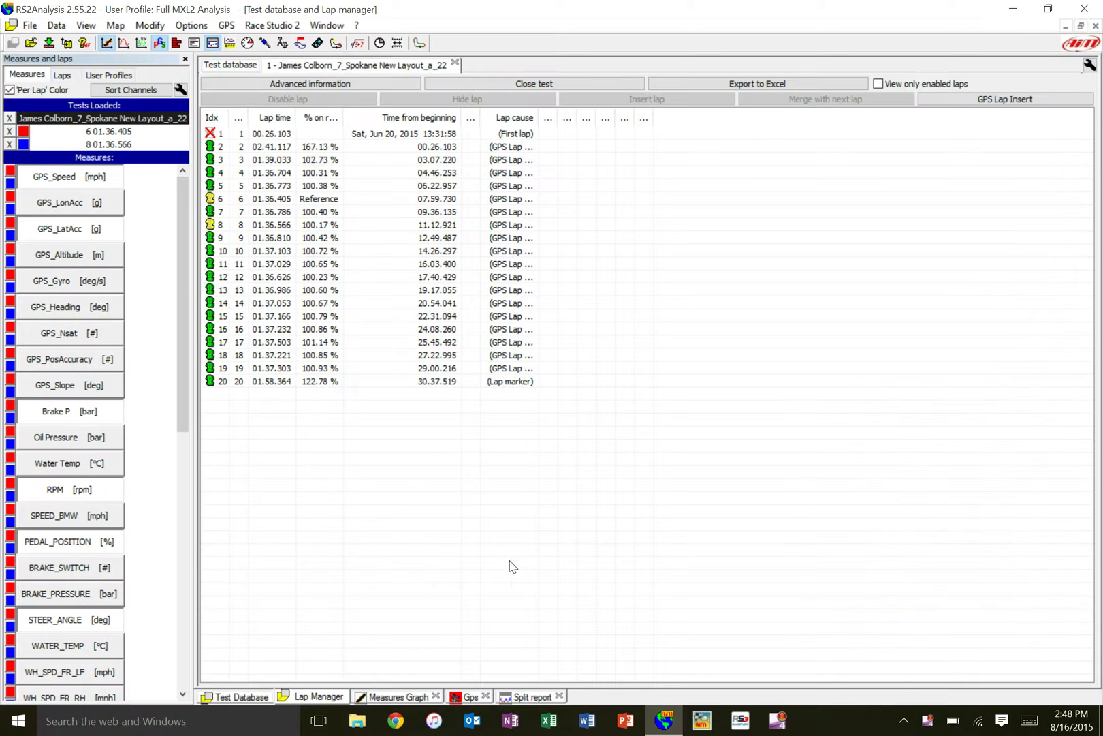
left_click(401, 696)
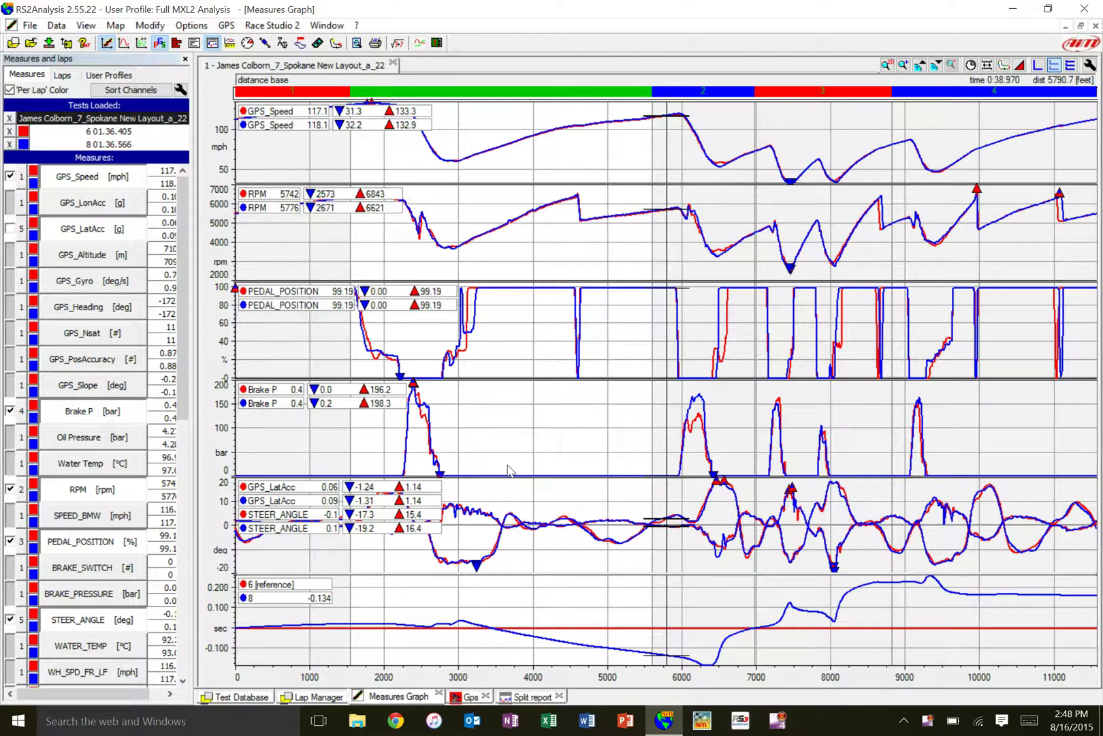
left_click(421, 136)
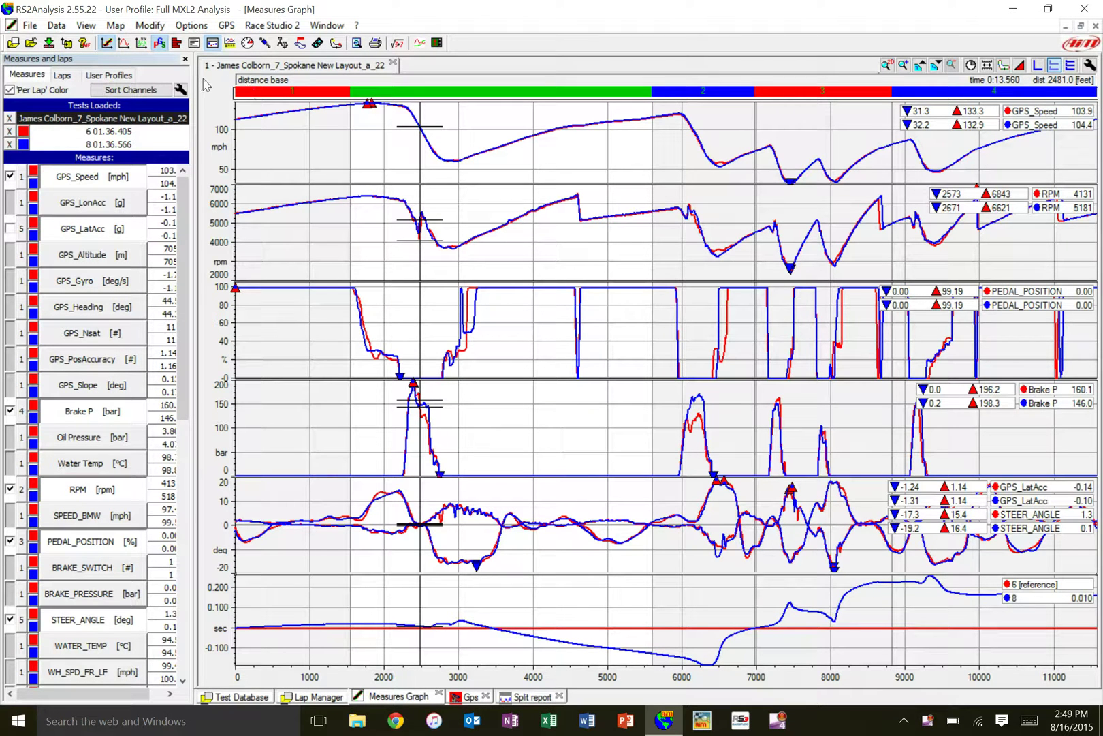
- Create a user profile named 'James MXL2 View' from all current settings, listed as Ctrl+5
left_click(121, 75)
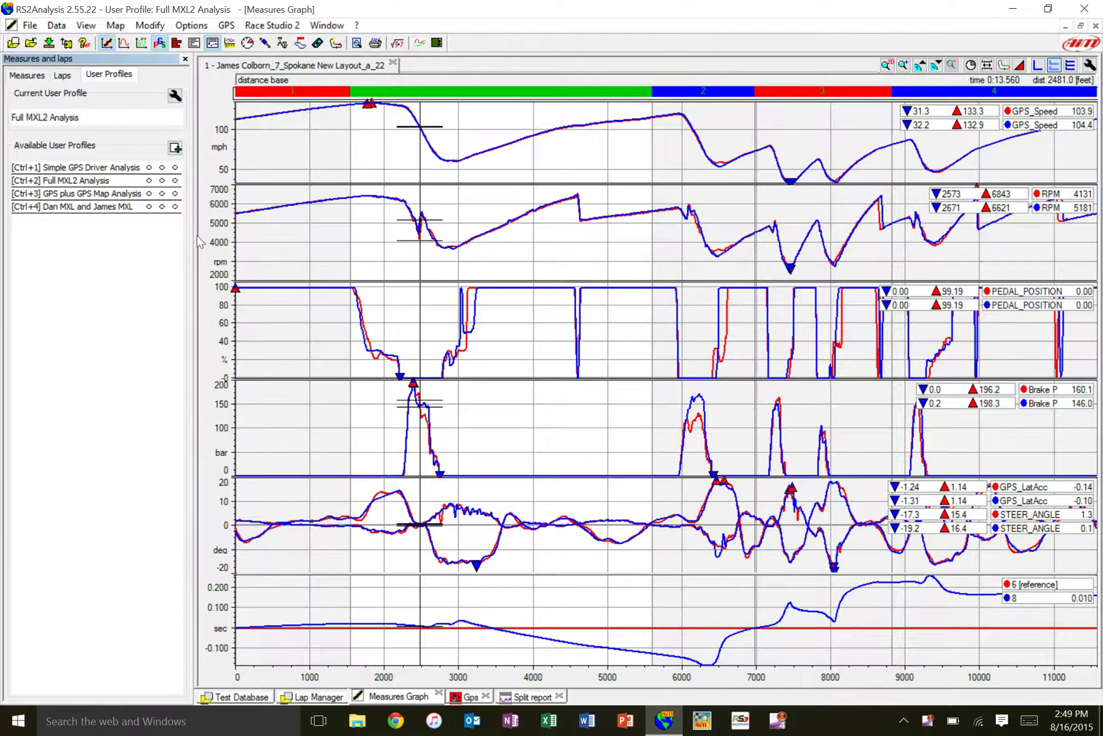
key("ctrl+4")
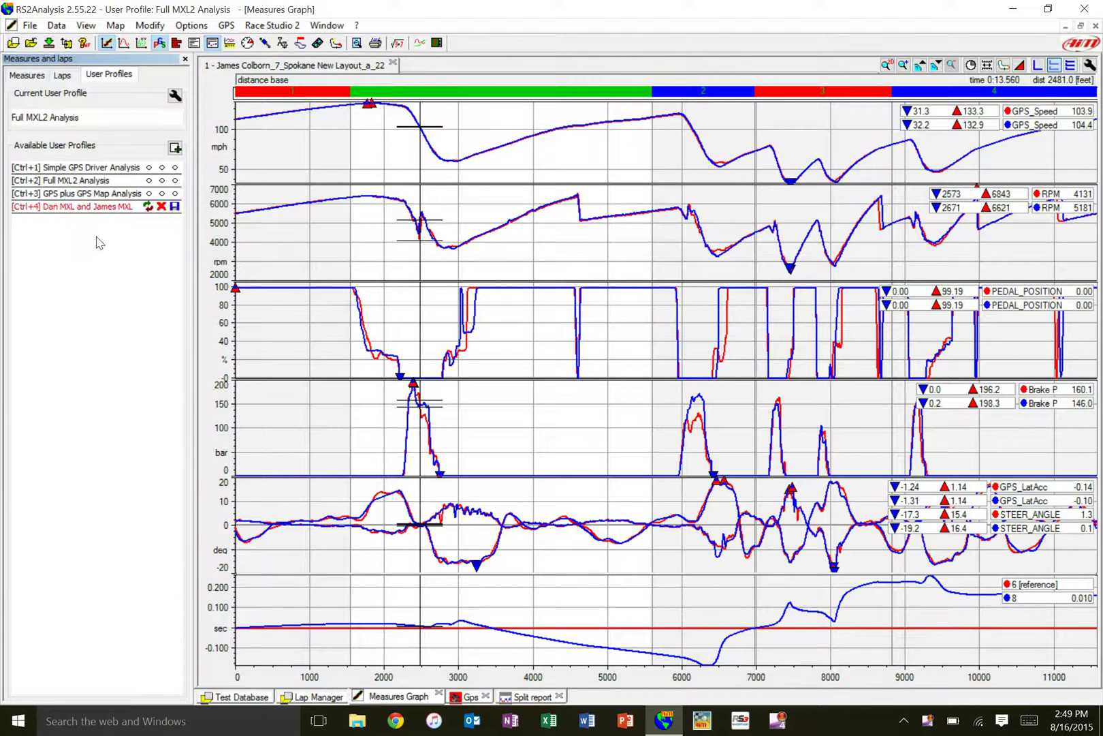
left_click(162, 206)
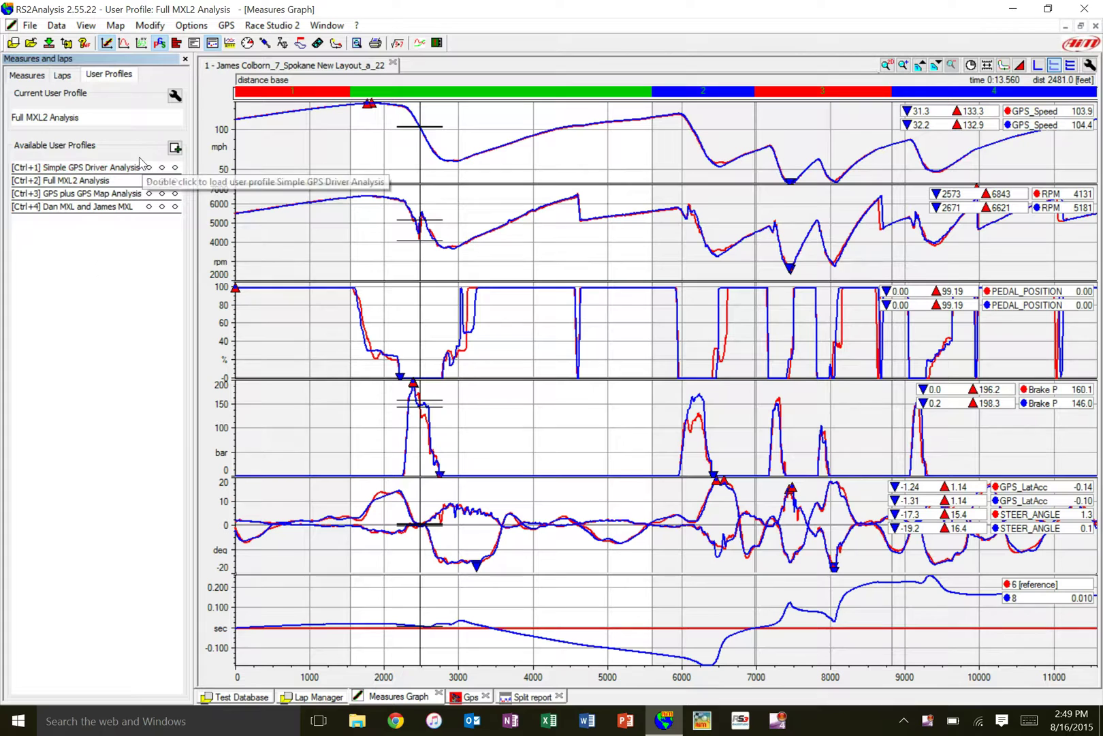
left_click(179, 151)
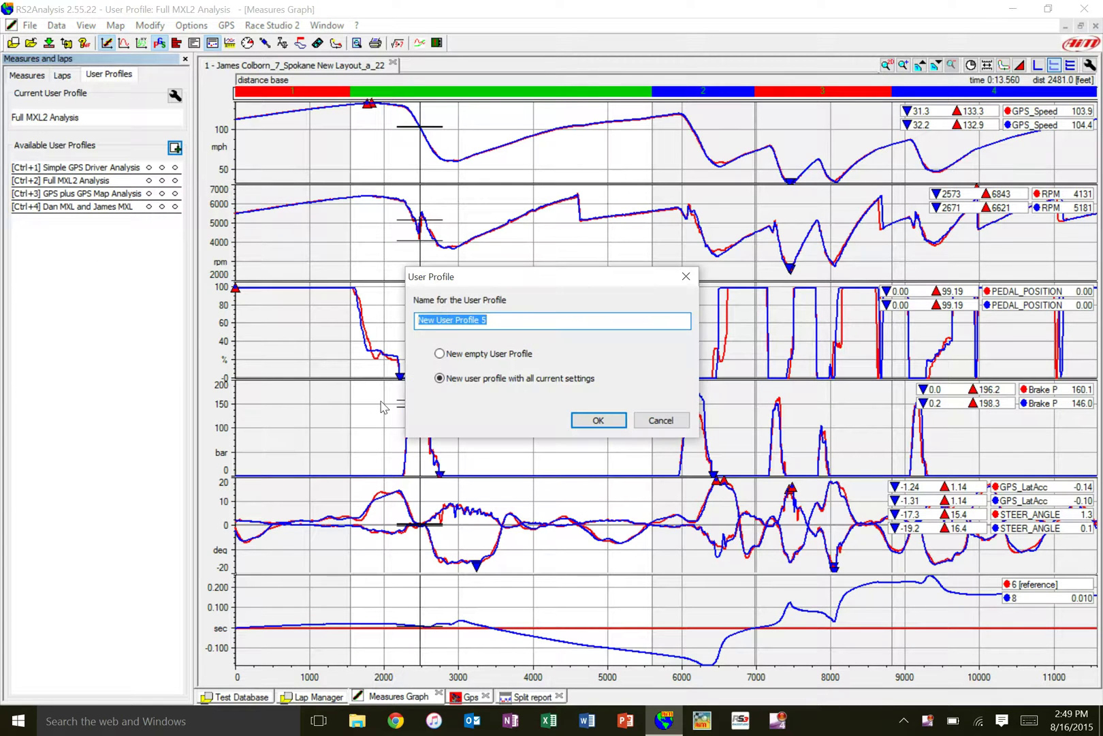
type("James")
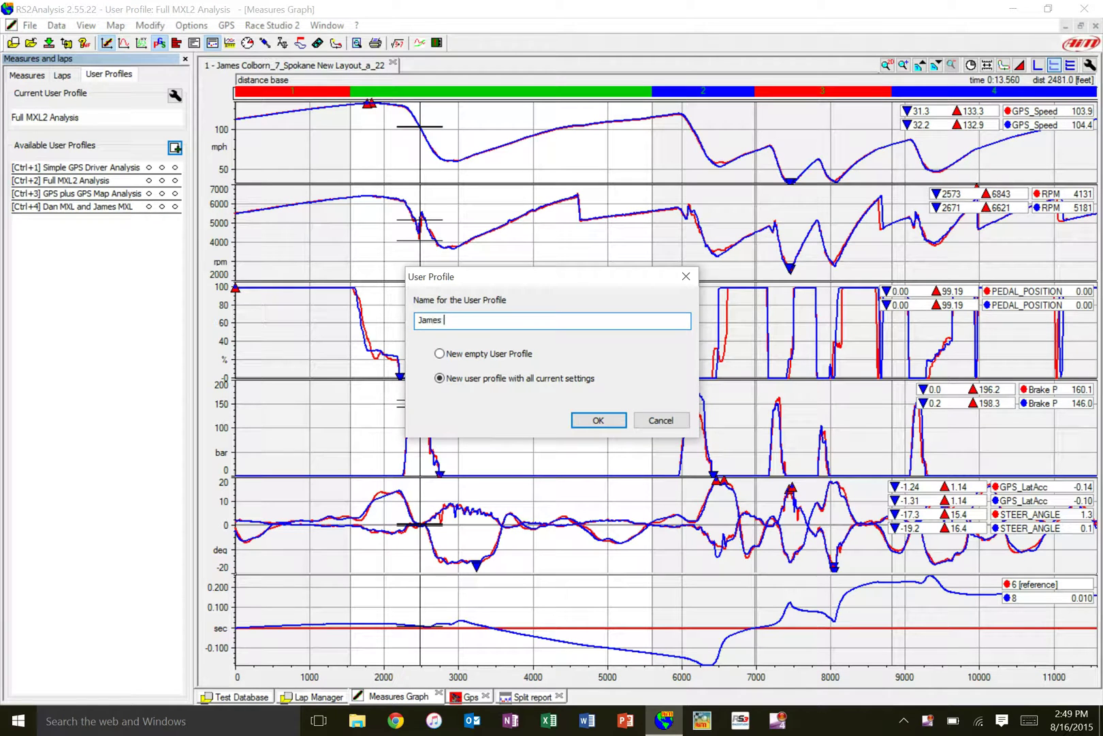
type(" MXL2 View")
left_click(596, 420)
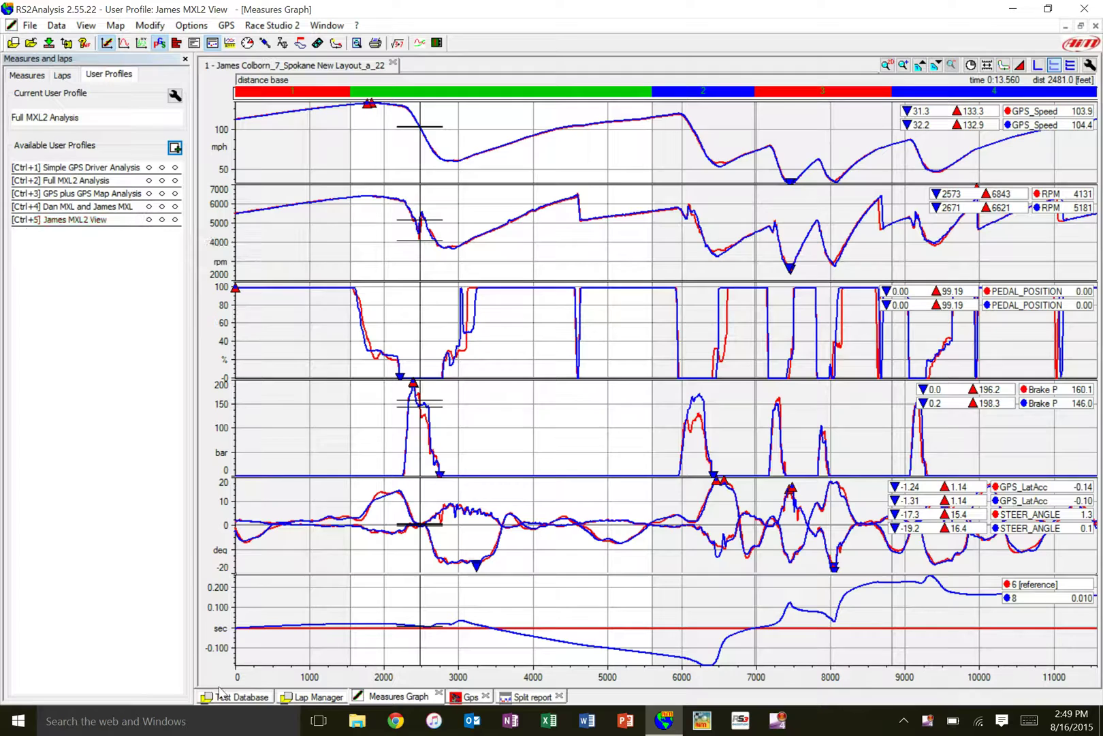
- Load the Saturday 'Solo only. GPS data.' test from the Test Database alongside the first test
left_click(240, 697)
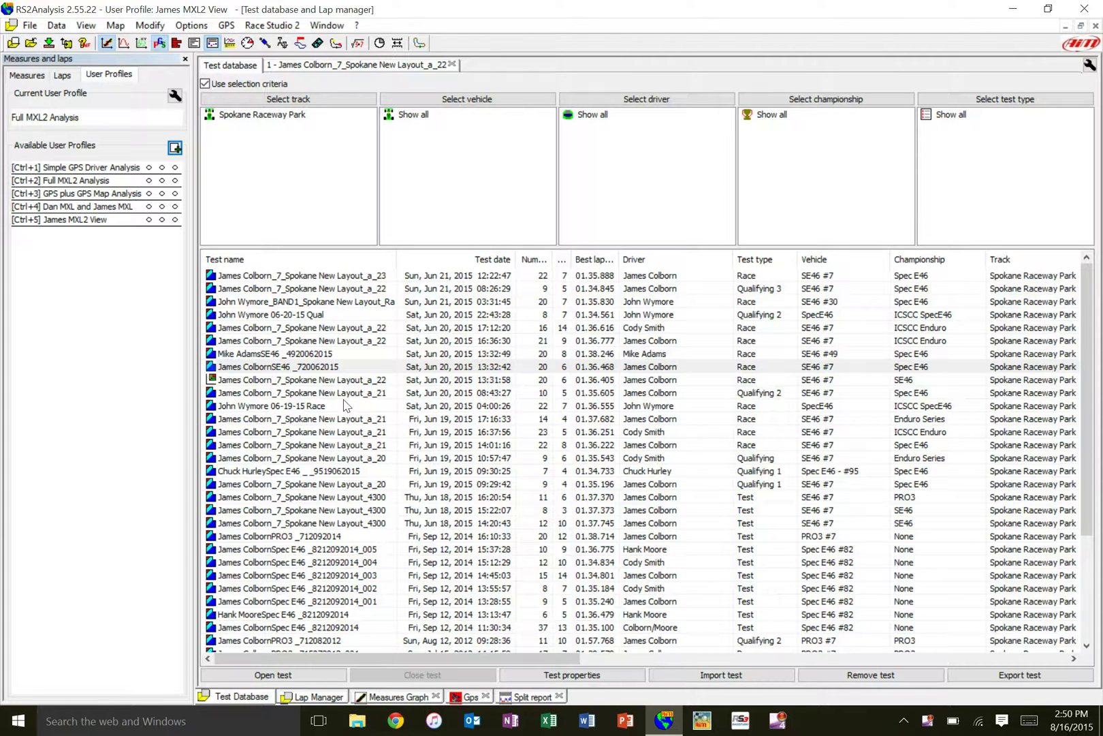
left_click(311, 382)
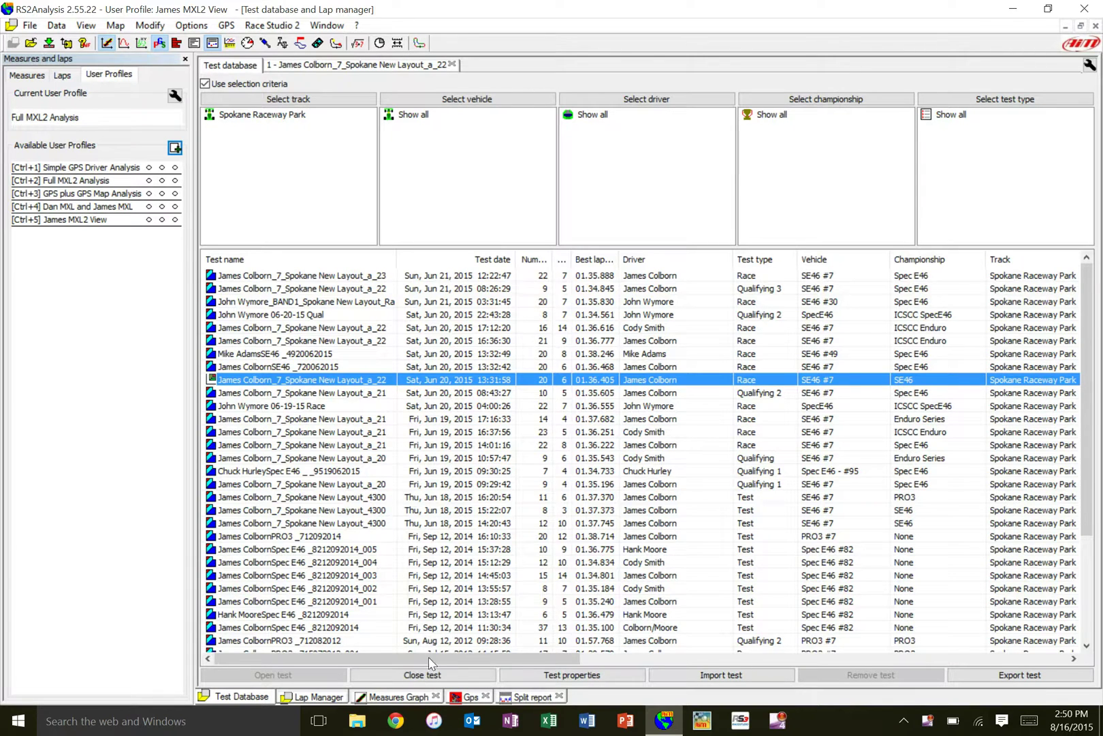
left_click_drag(428, 656, 555, 658)
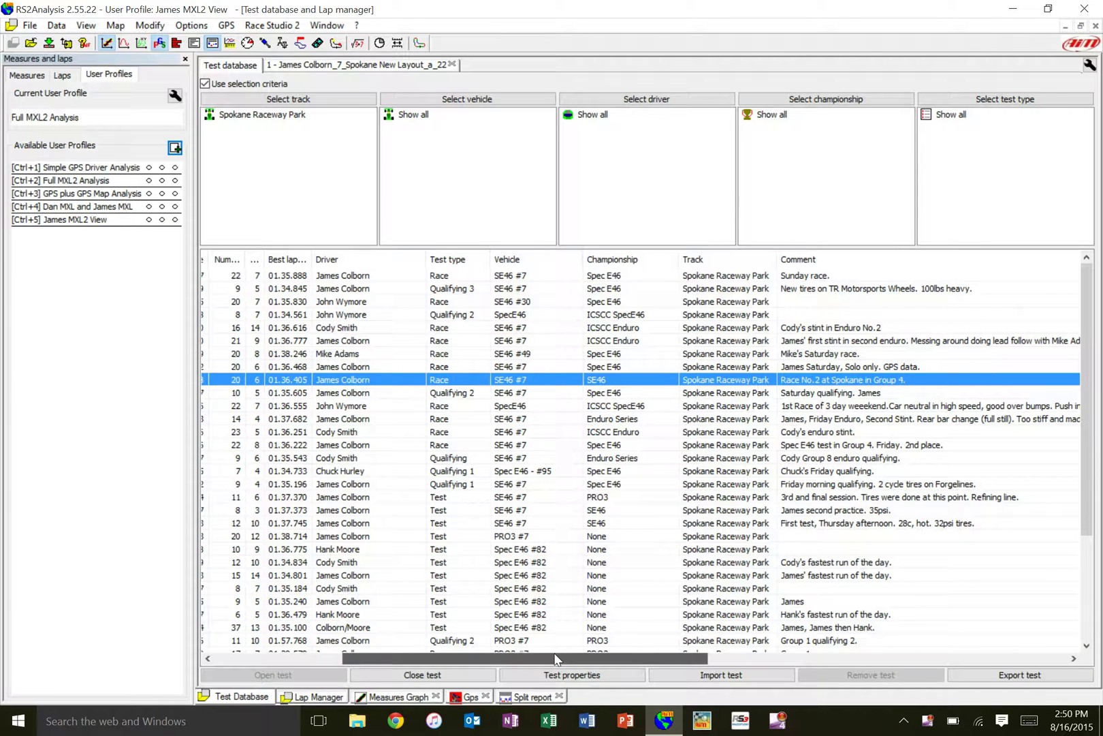
left_click(822, 367)
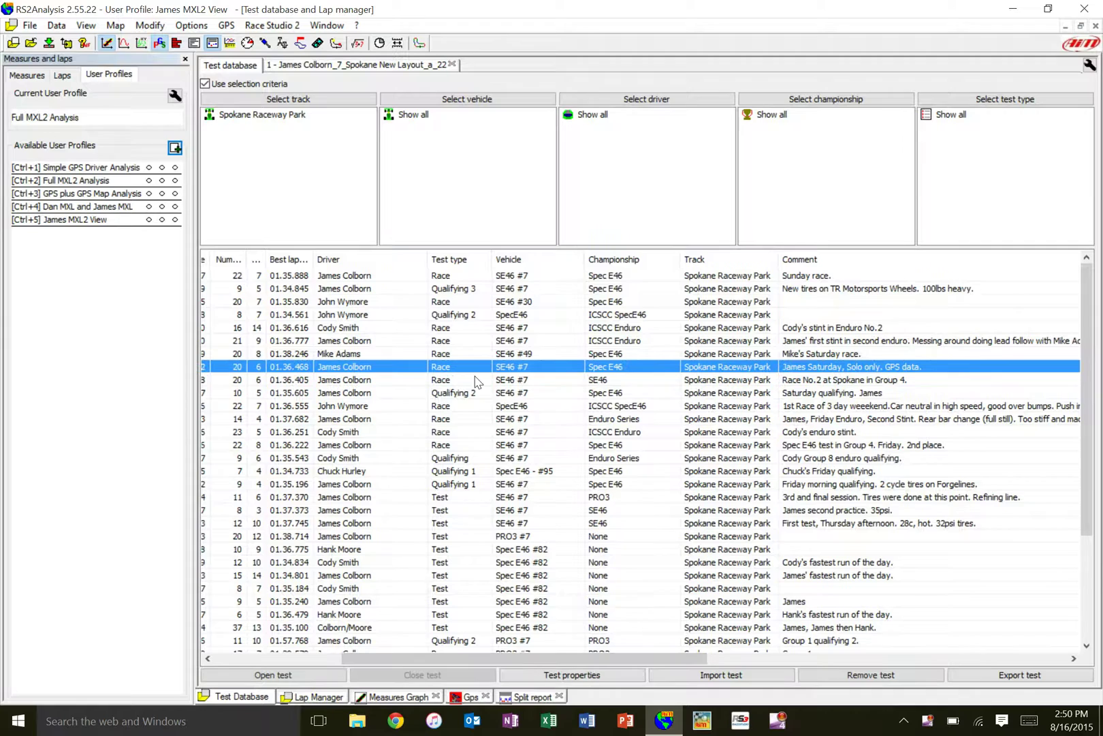
double_click(346, 368)
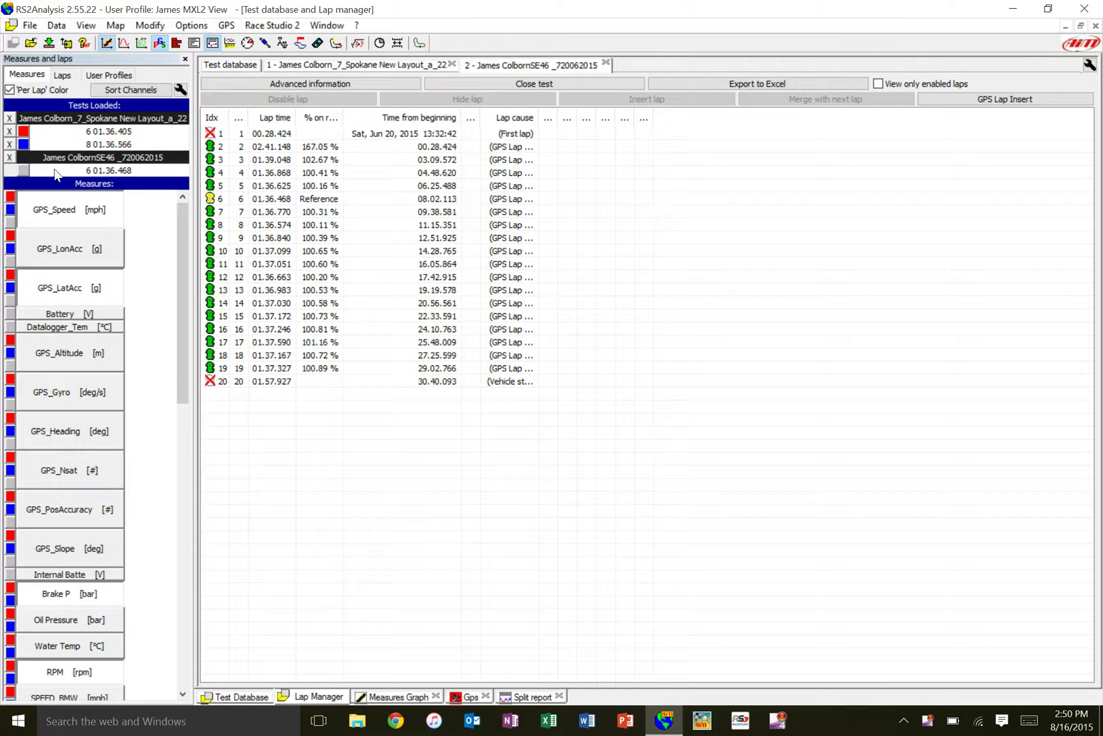
- Drop lap 8 and colour the second test's lap 6 blue to compare both lap 6s
left_click(11, 144)
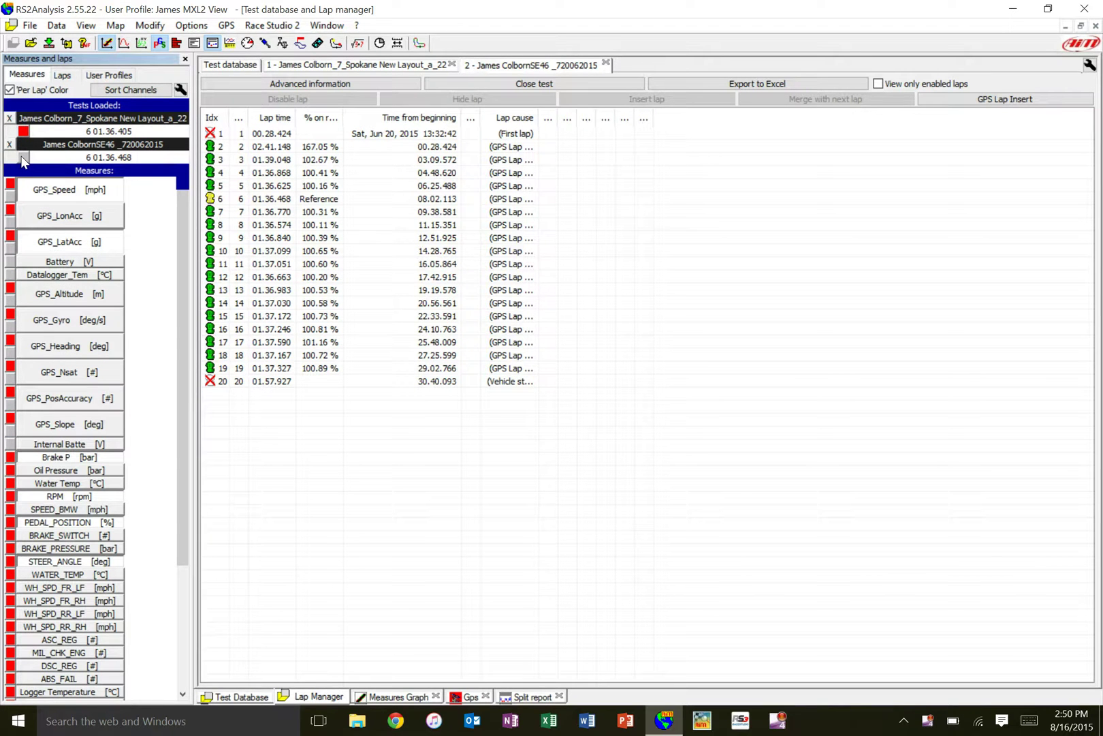
left_click(22, 158)
left_click(475, 323)
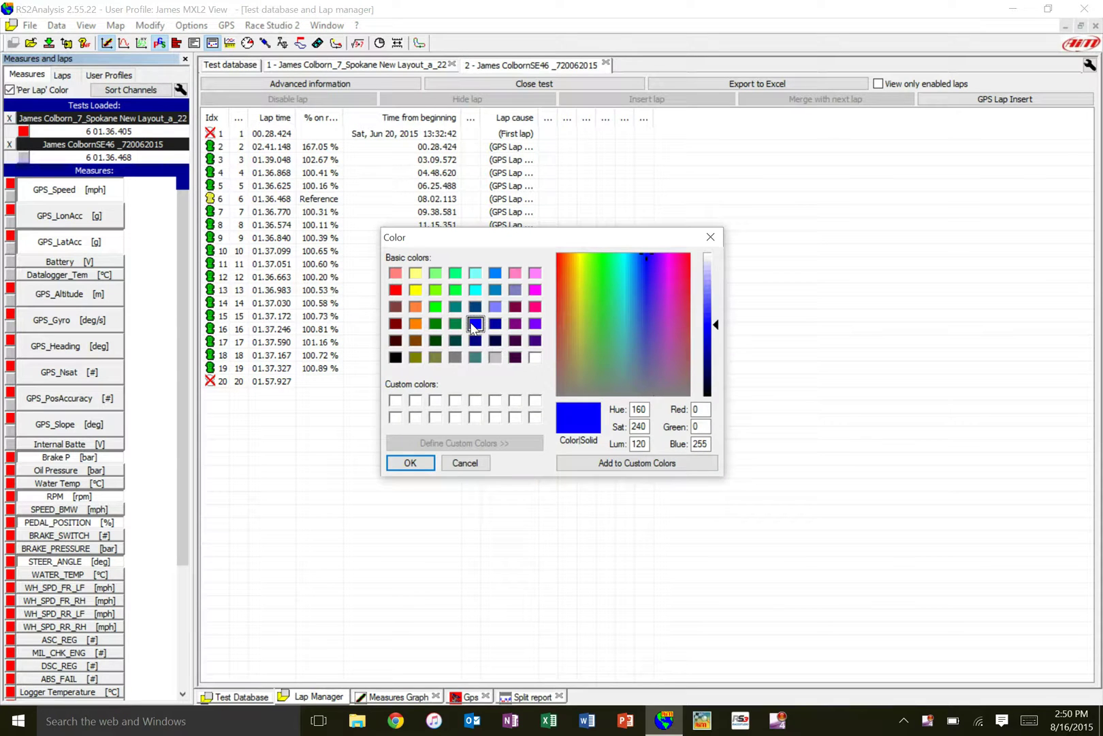
left_click(410, 463)
left_click(407, 697)
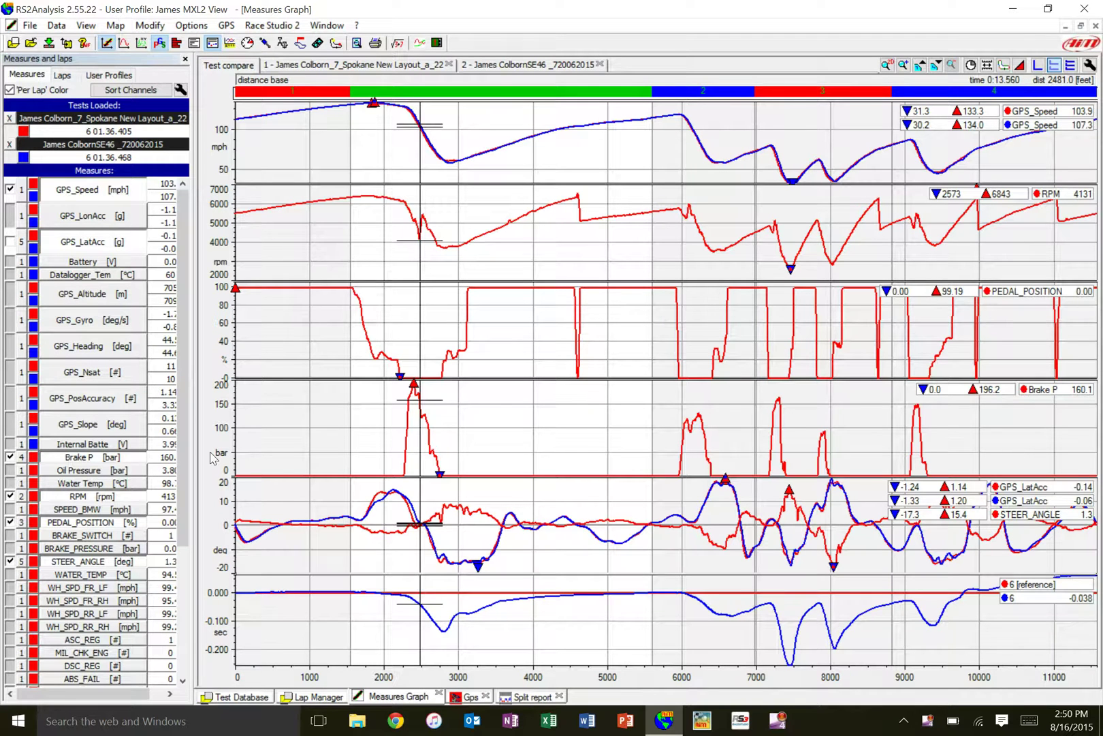
- Hide the RPM, brake, pedal, STEER_ANGLE and GPS_LatAcc traces, leaving only GPS_Speed
left_click(82, 496)
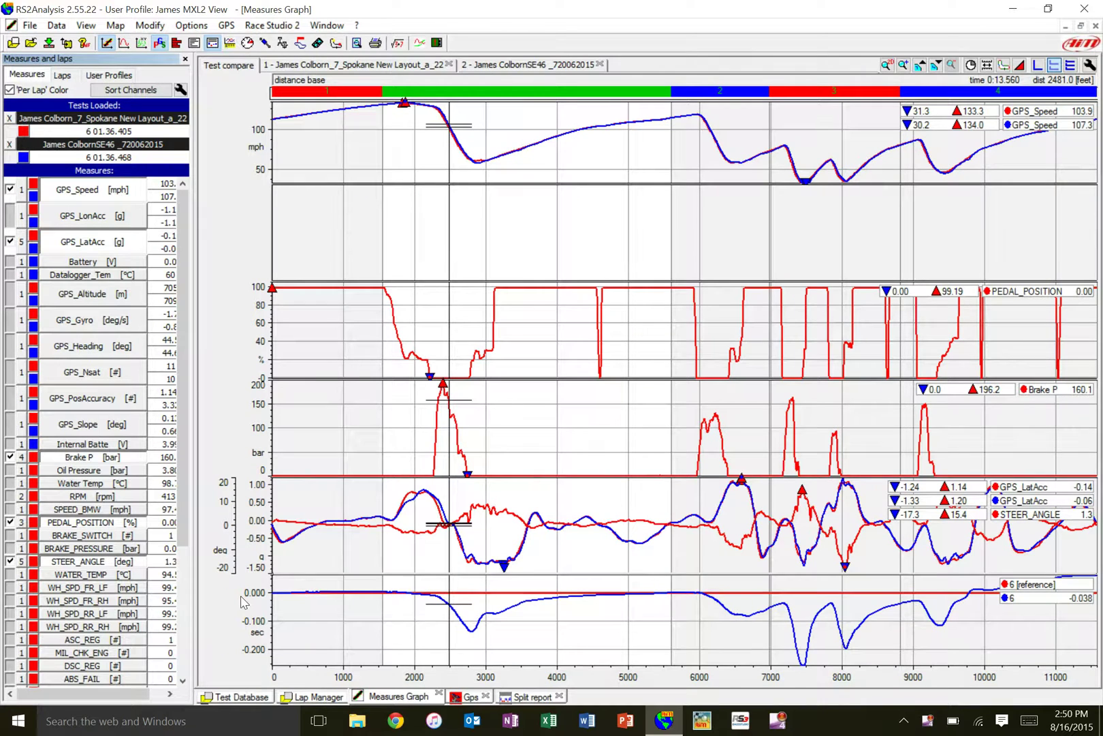
left_click(104, 460)
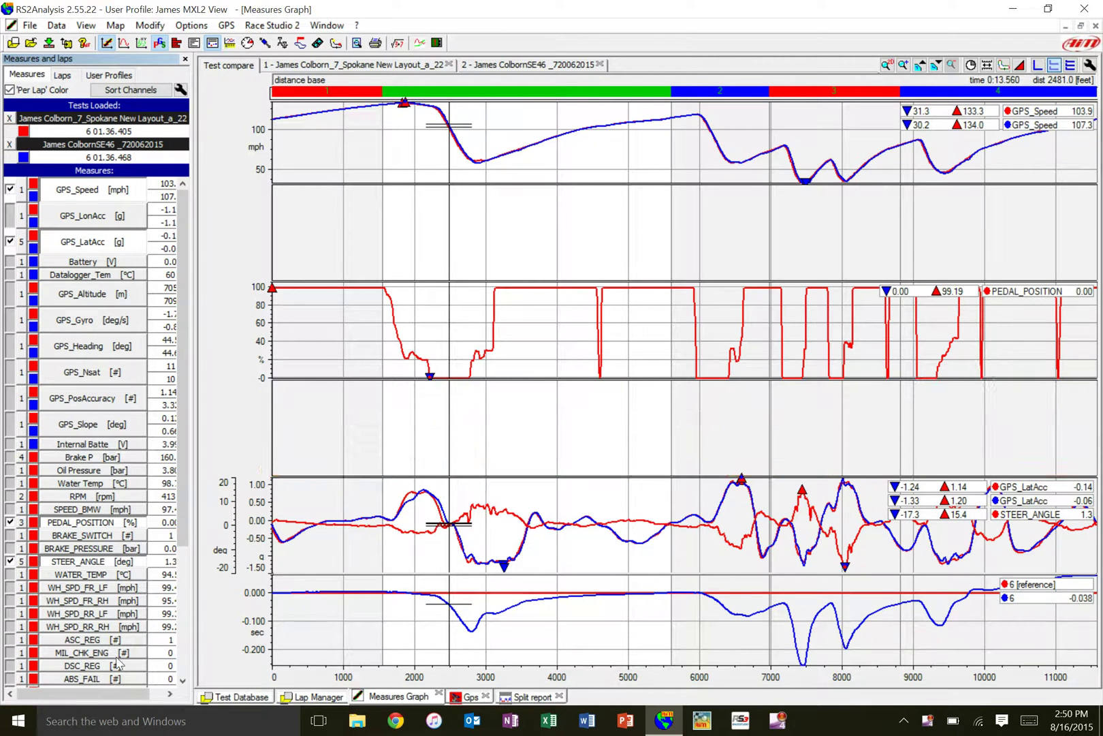
left_click(95, 523)
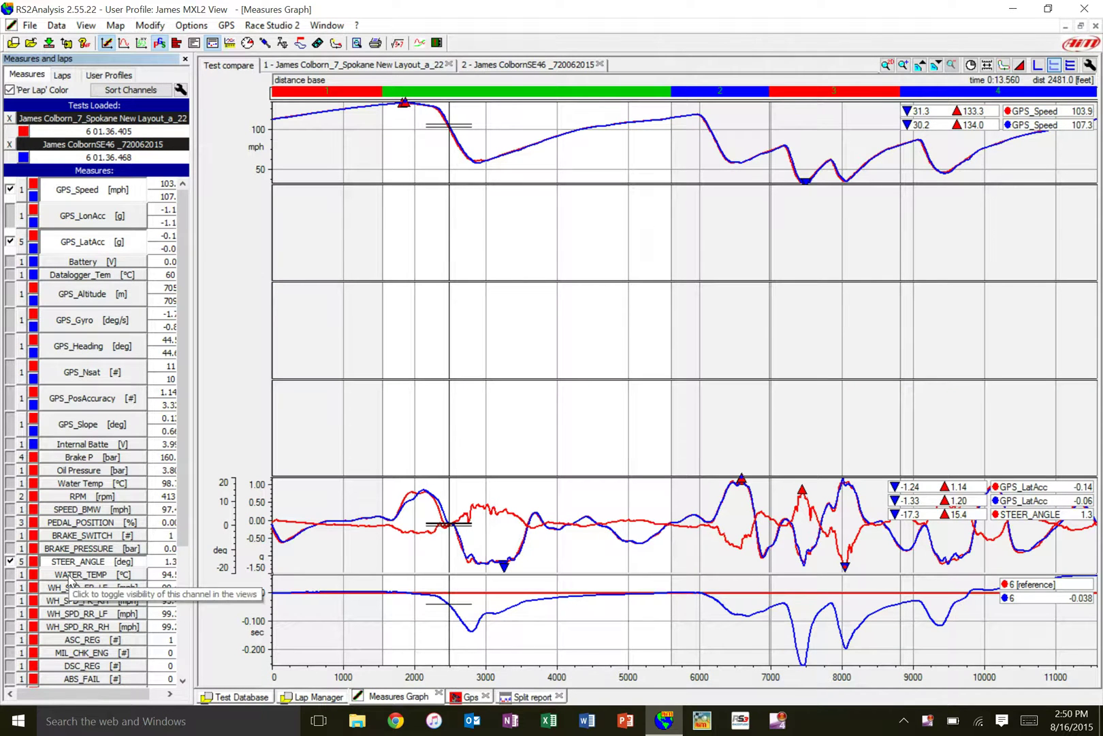
left_click(98, 563)
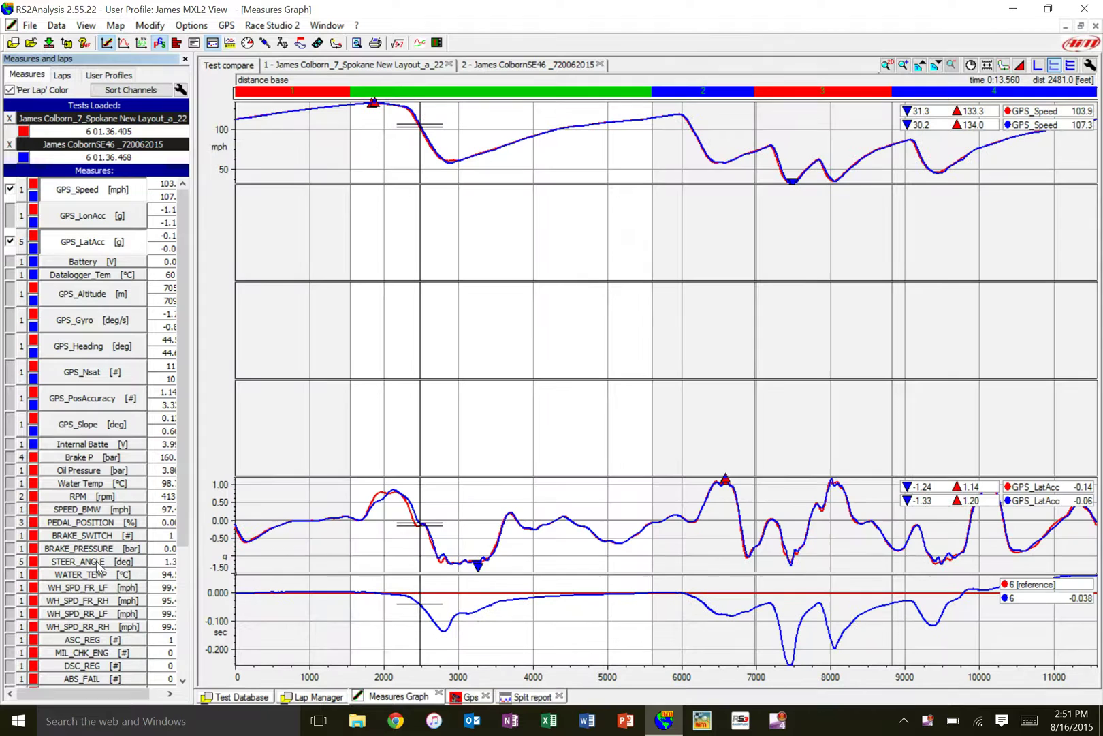
left_click(74, 244)
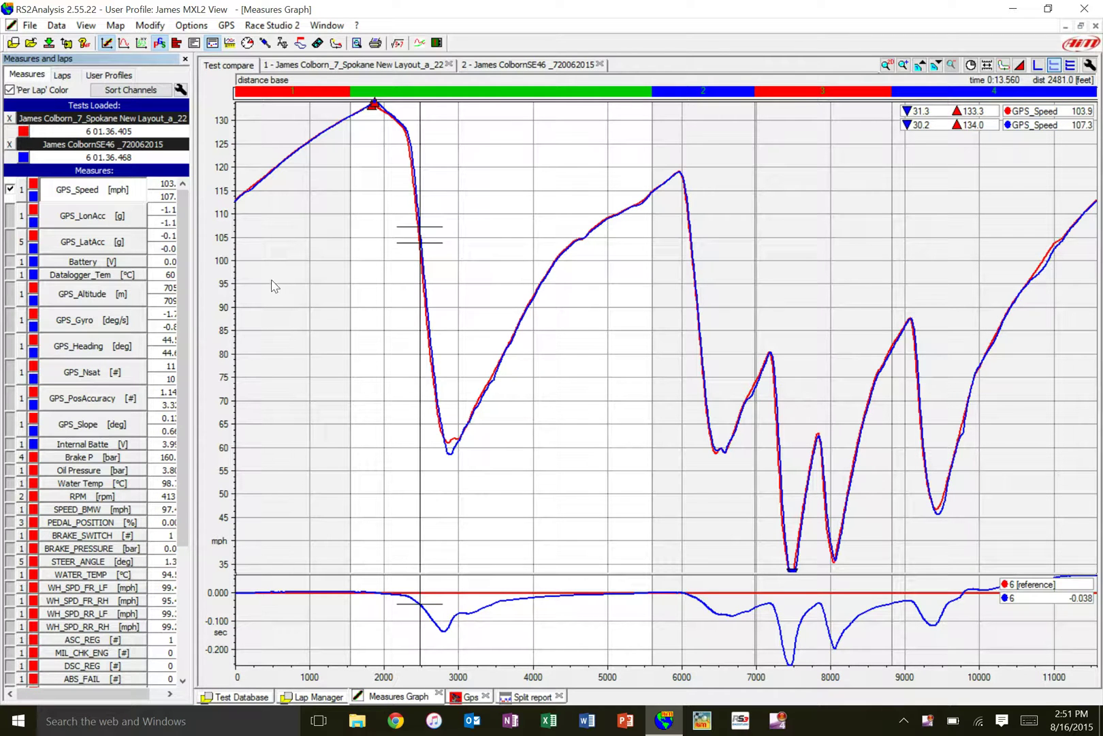
- Add GPS_LonAcc for both laps and tile speed and LonAcc into separate stacked panes
left_click(88, 212)
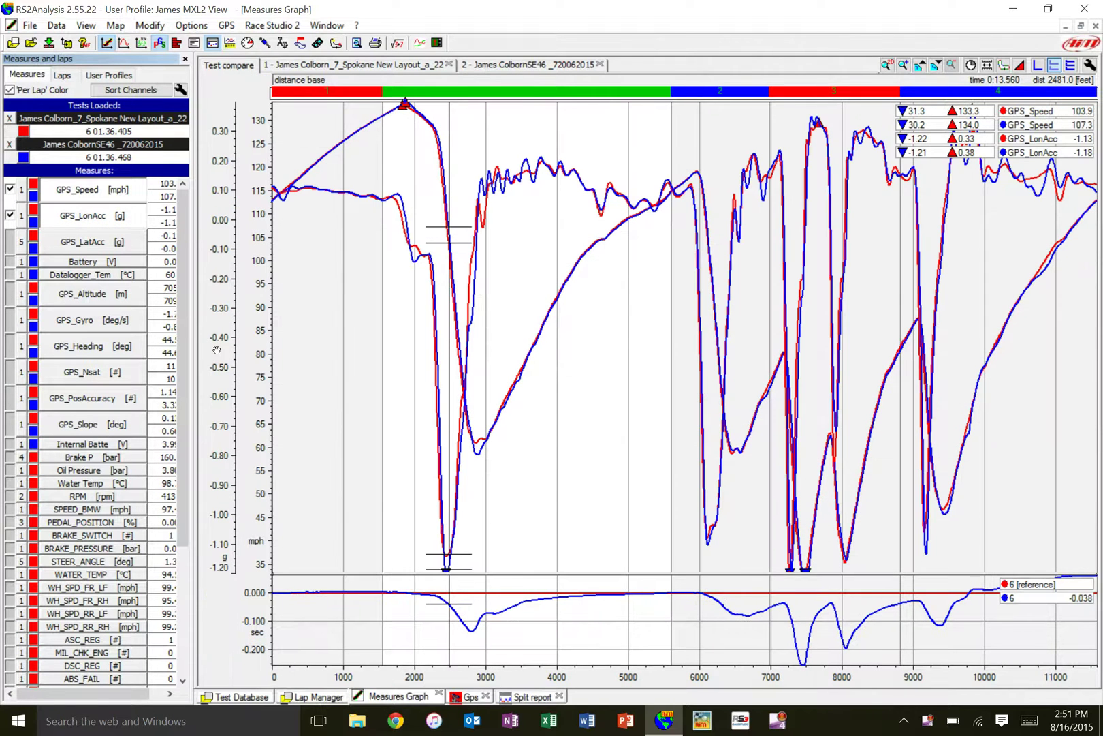
left_click(1072, 65)
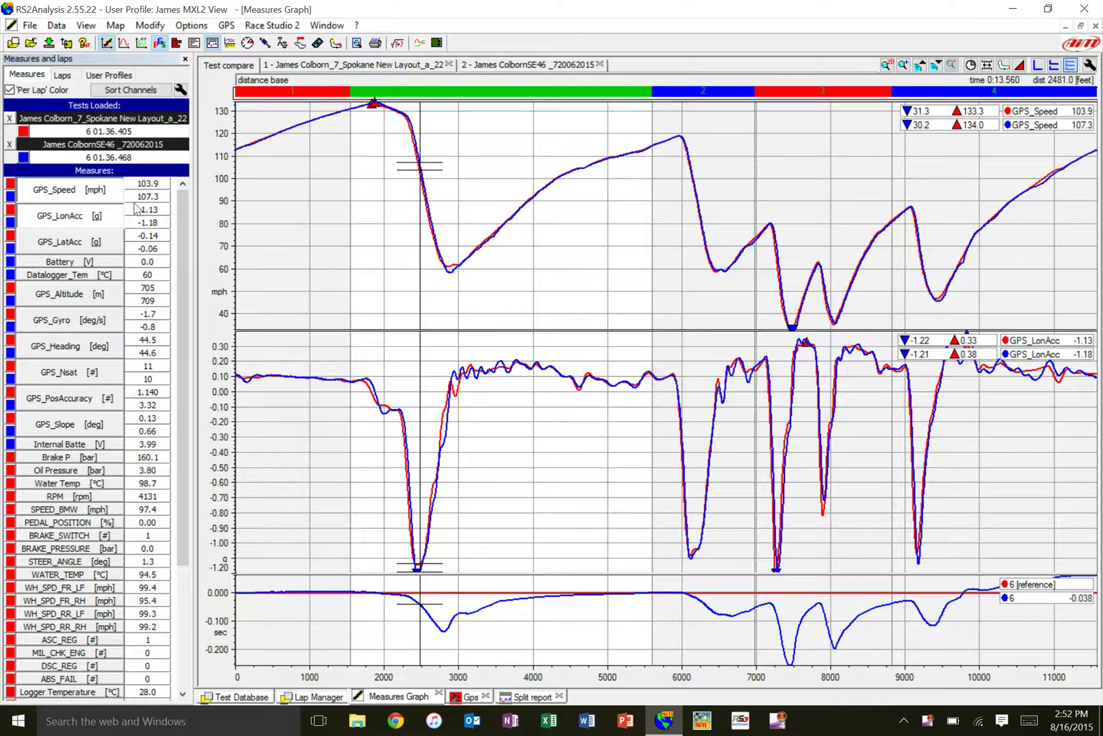
- Unload the second test and add RPM, PEDAL_POSITION and BRAKE_SWITCH panes for lap 6
left_click(9, 144)
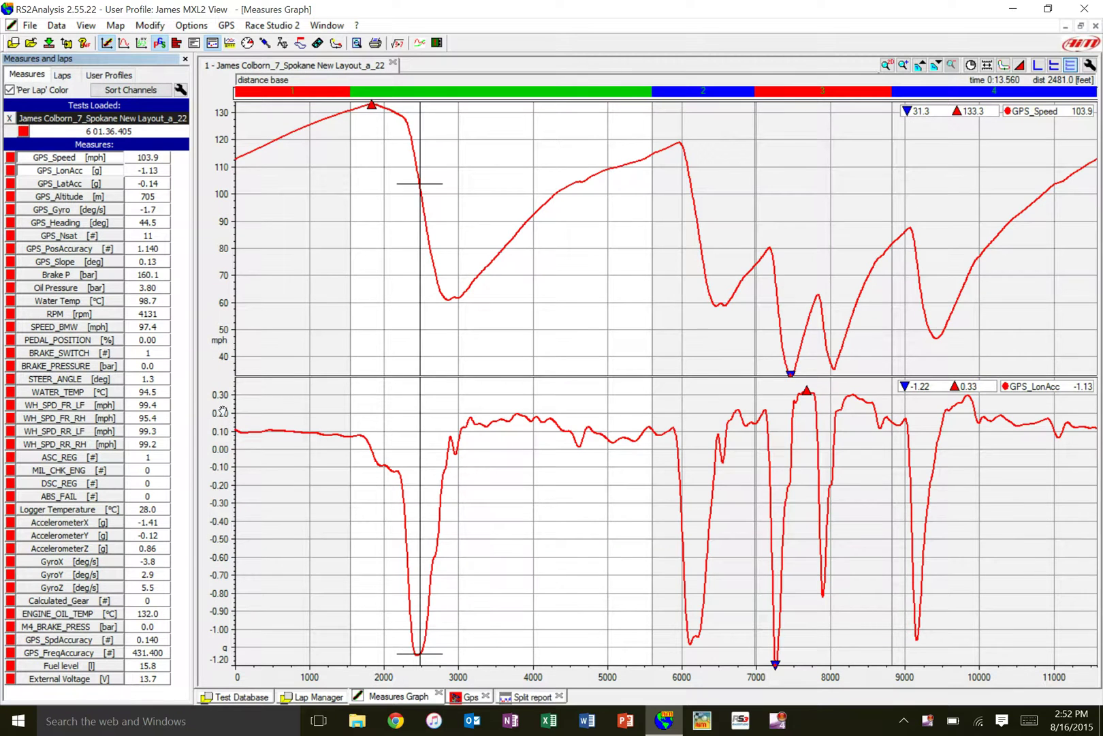
left_click(57, 316)
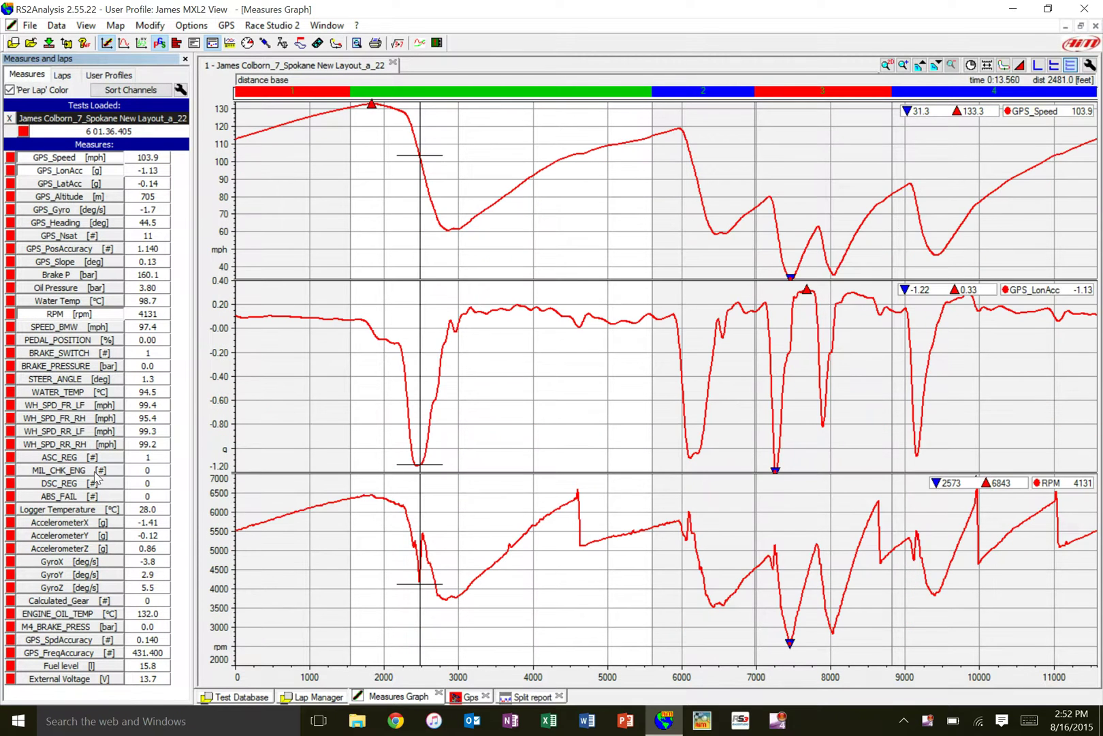
left_click(70, 341)
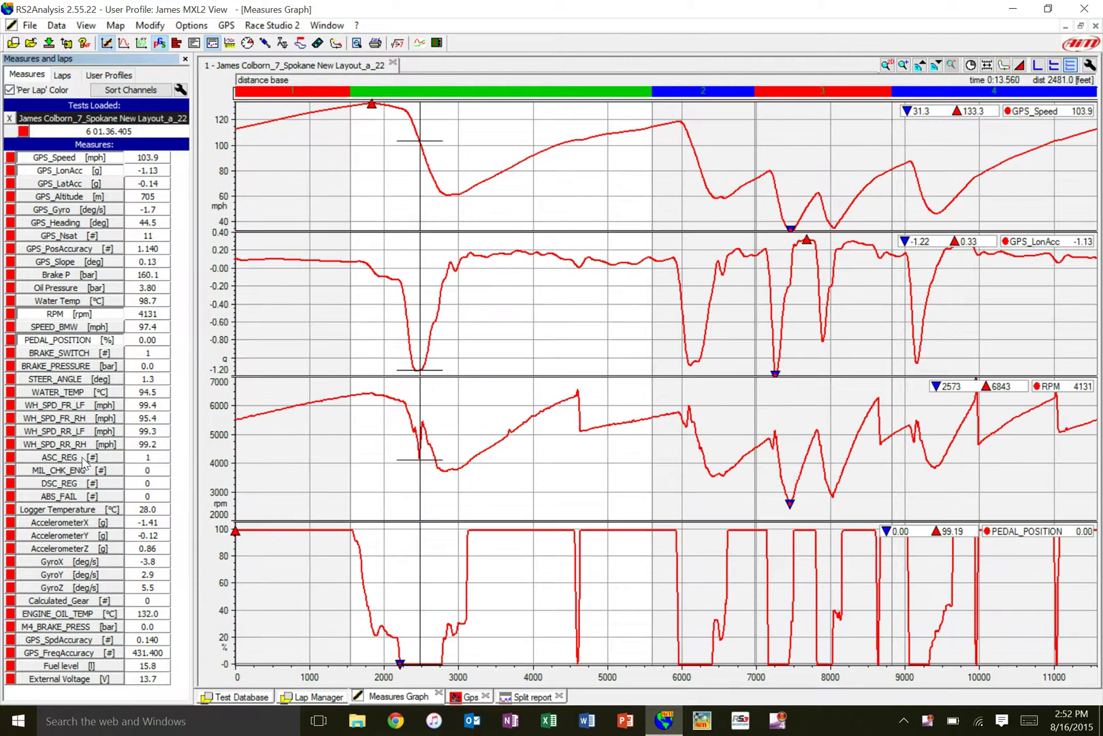
left_click(75, 352)
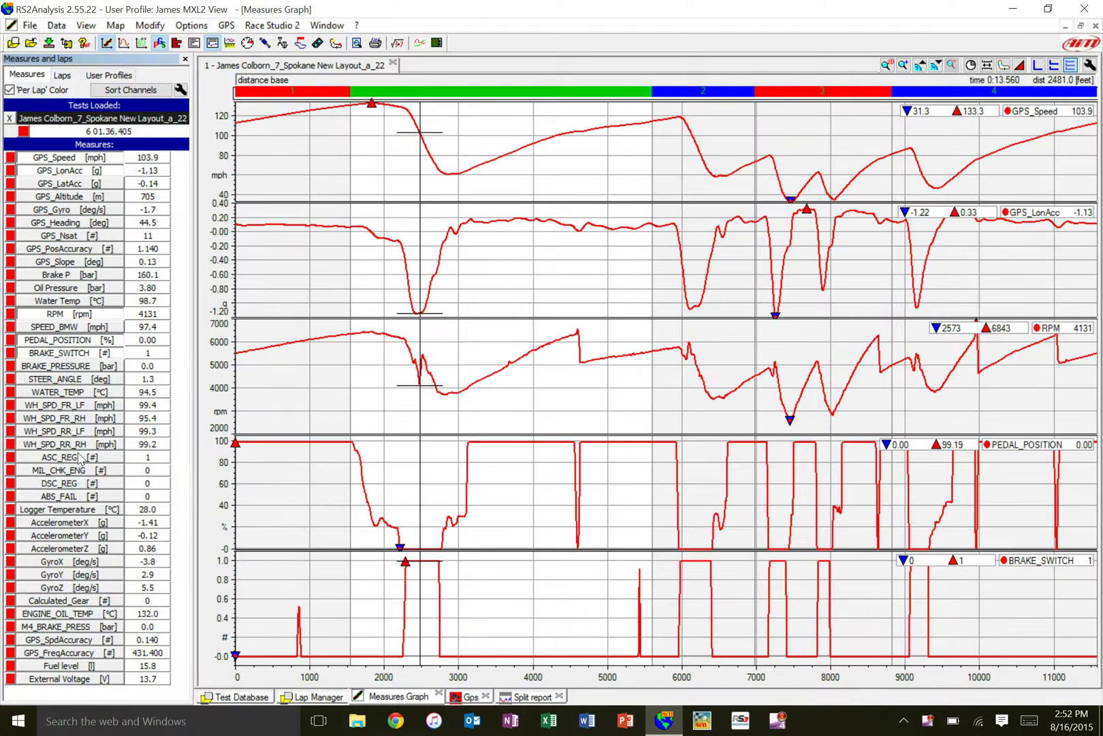
left_click(77, 380)
left_click(118, 73)
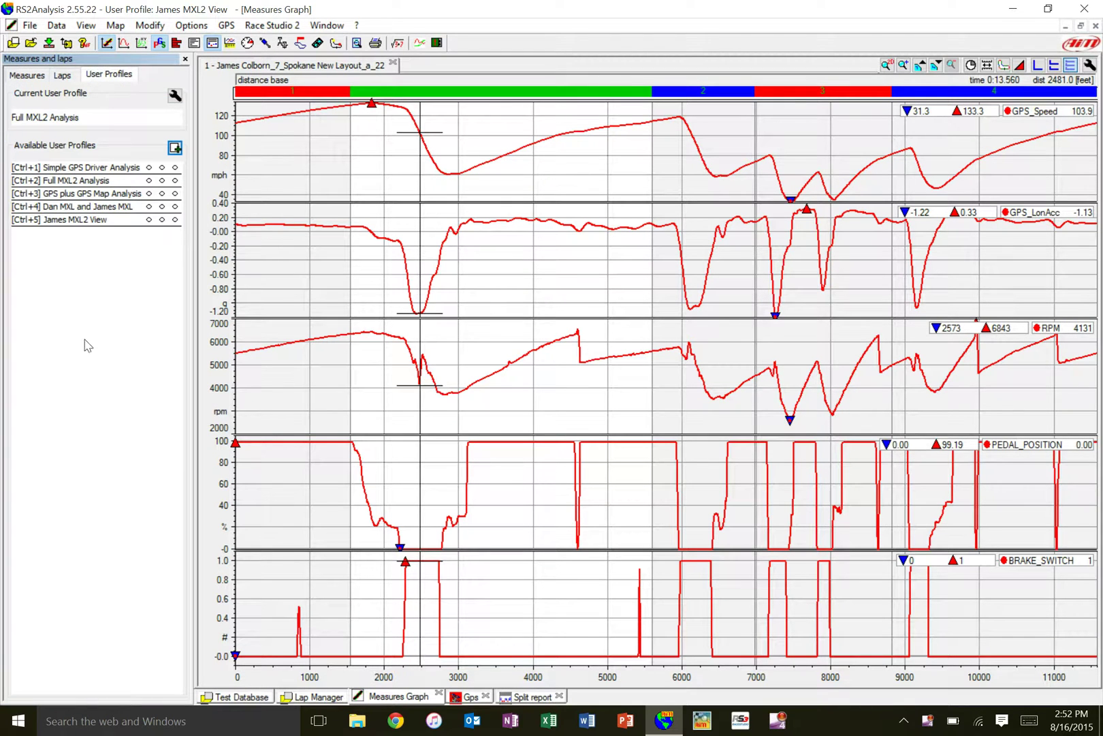
- Load the James MXL2 View profile and tick lap 8 to overlay it on lap 6
mouse_move(68, 221)
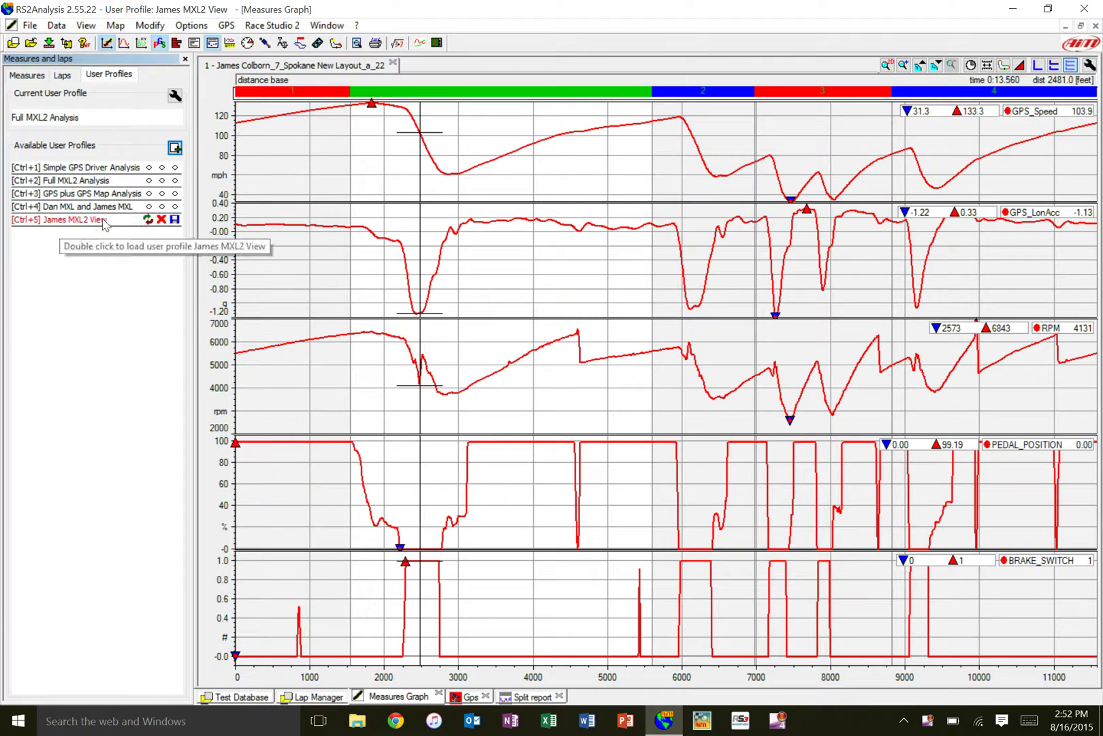
left_click(147, 220)
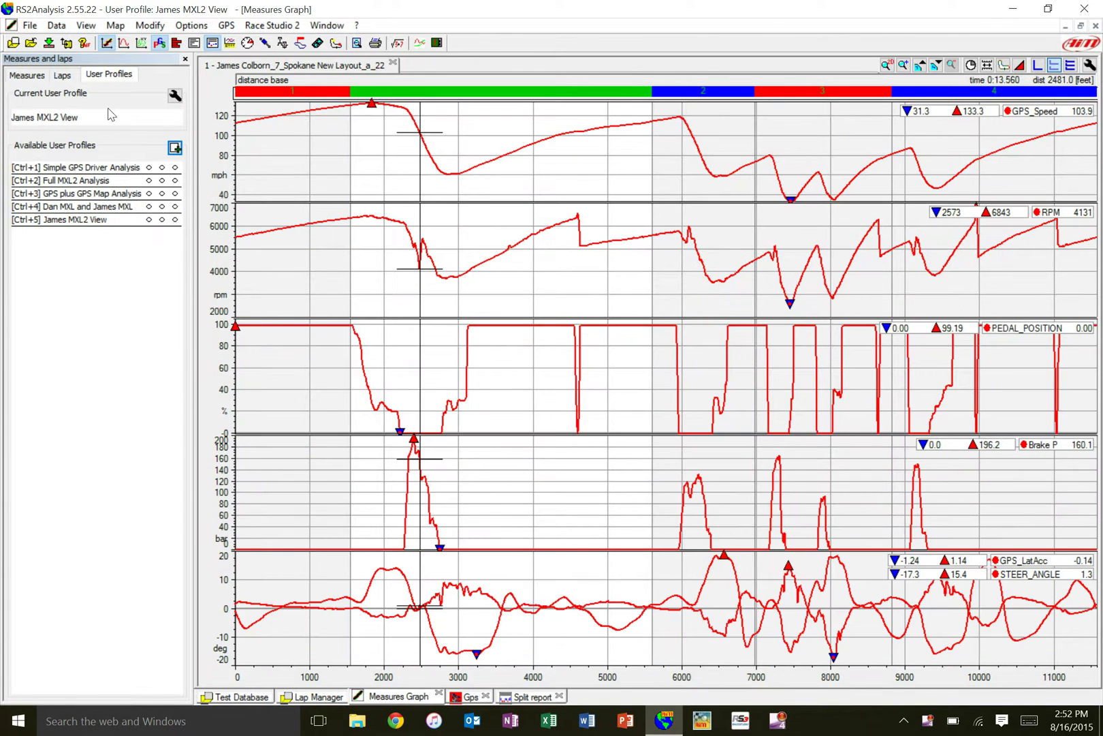
left_click(28, 75)
left_click(62, 75)
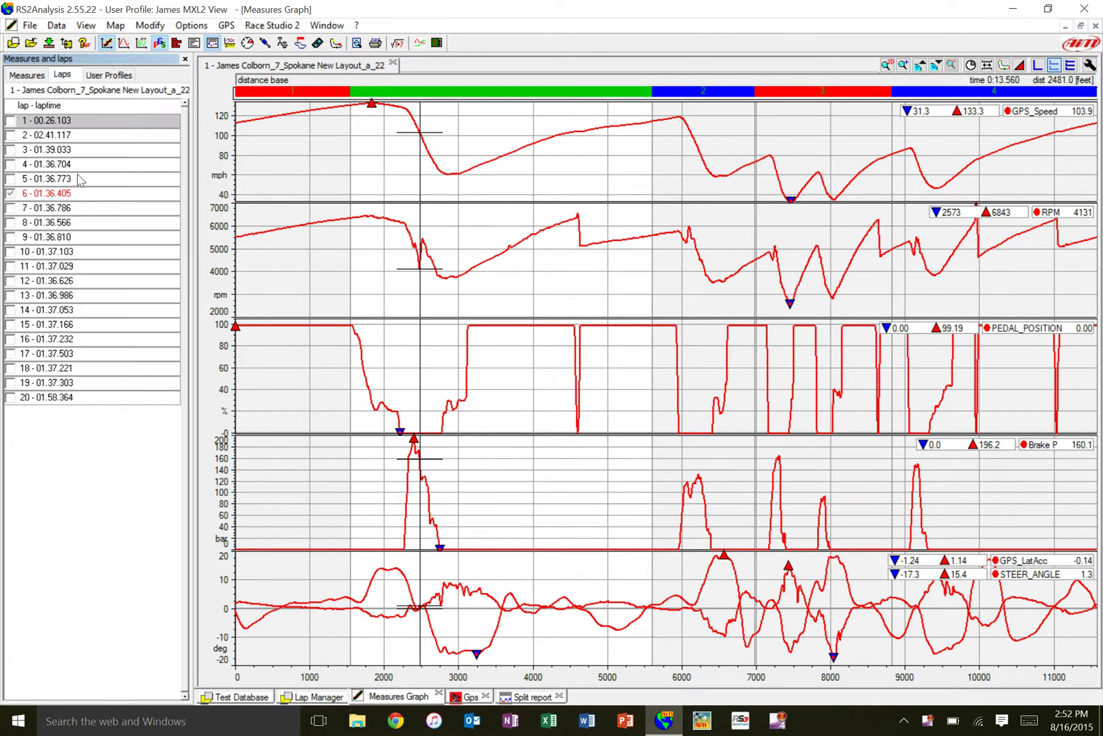
left_click(12, 223)
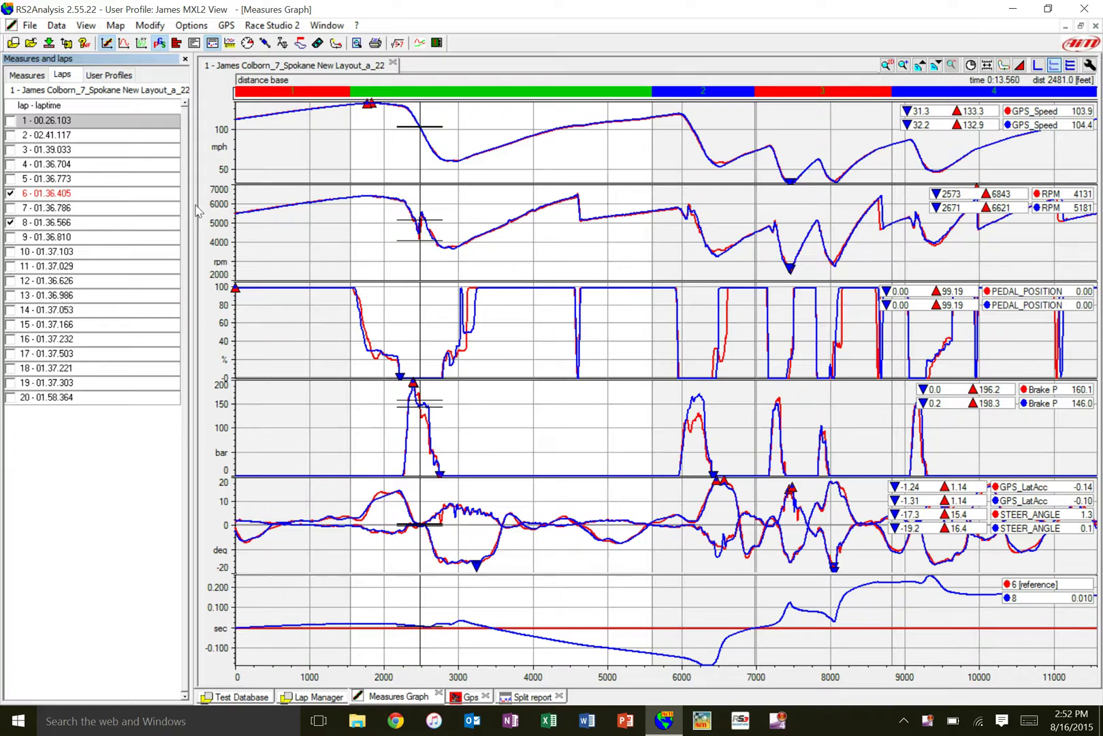
- Switch between the Simple GPS Driver Analysis and James MXL2 View profiles, ending on Simple GPS Driver Analysis
left_click(109, 75)
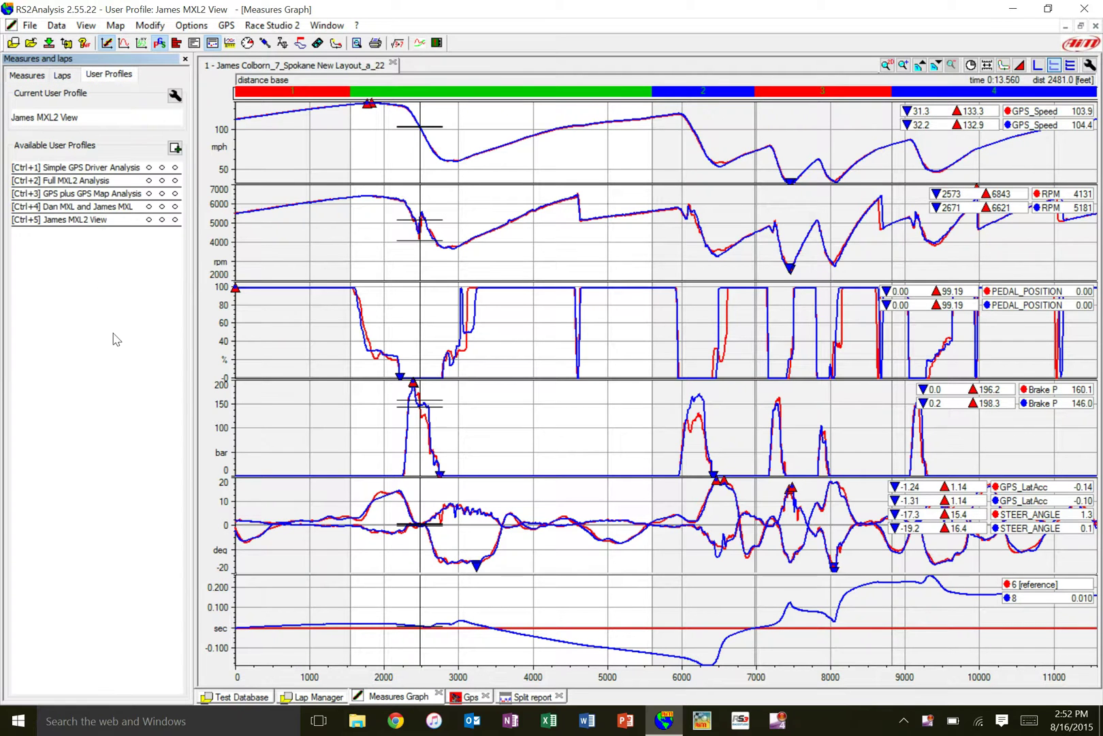
left_click(148, 167)
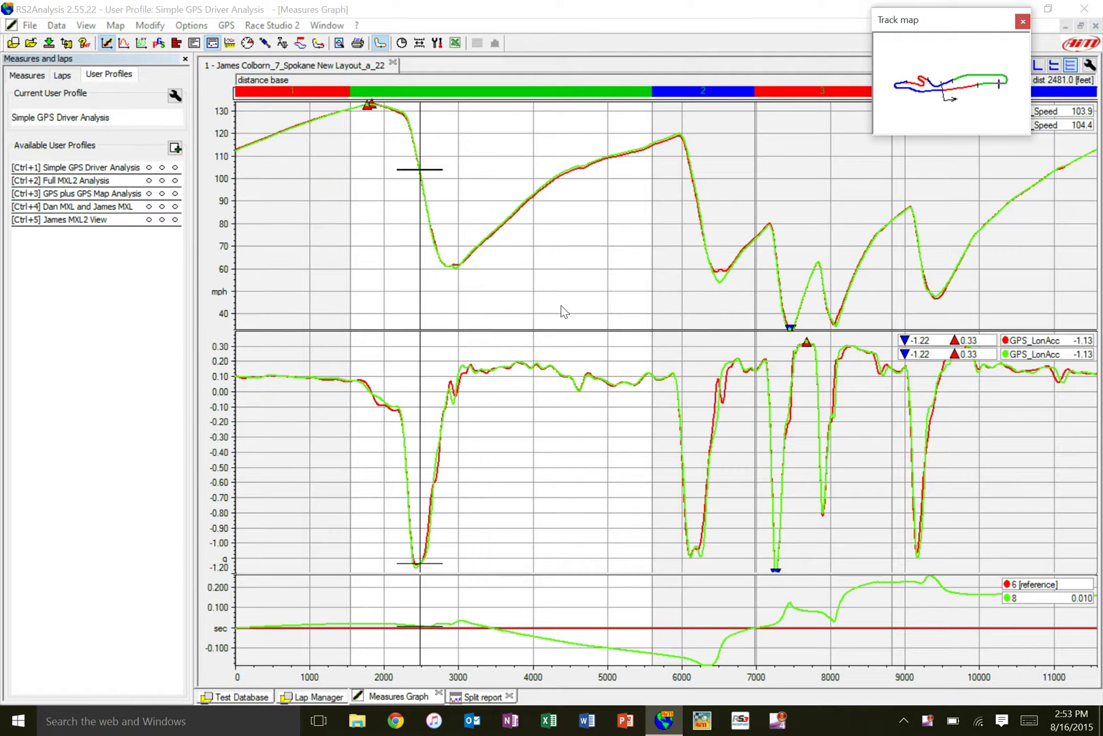
left_click(149, 220)
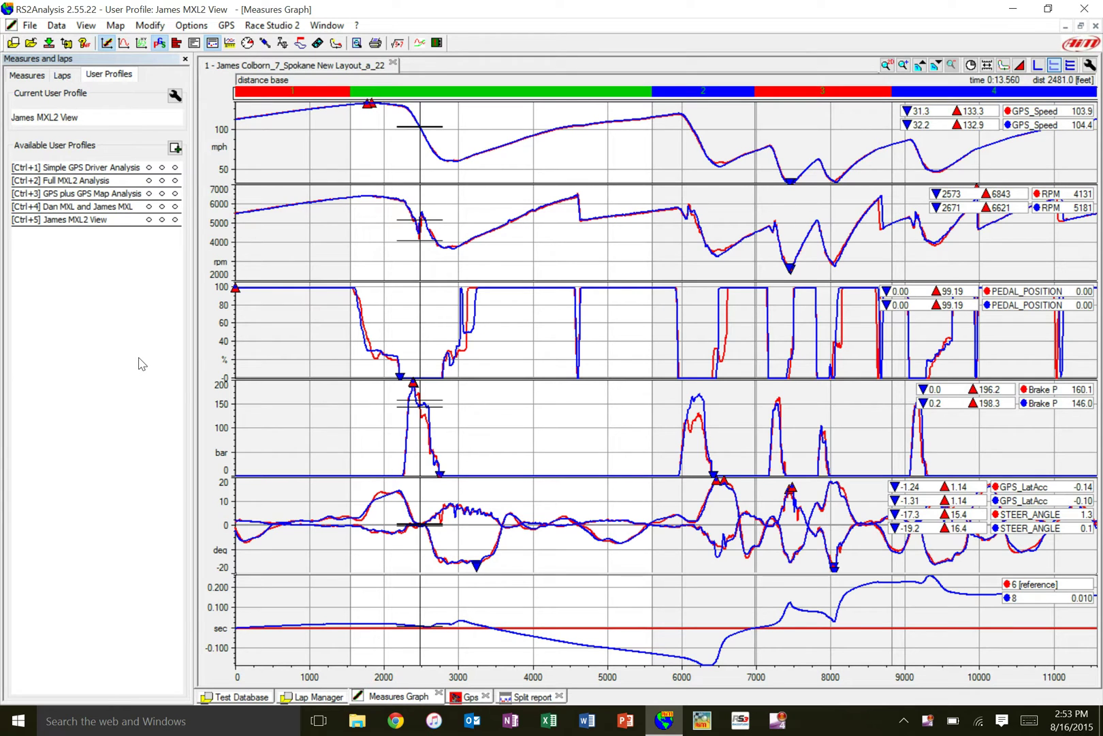
left_click(149, 167)
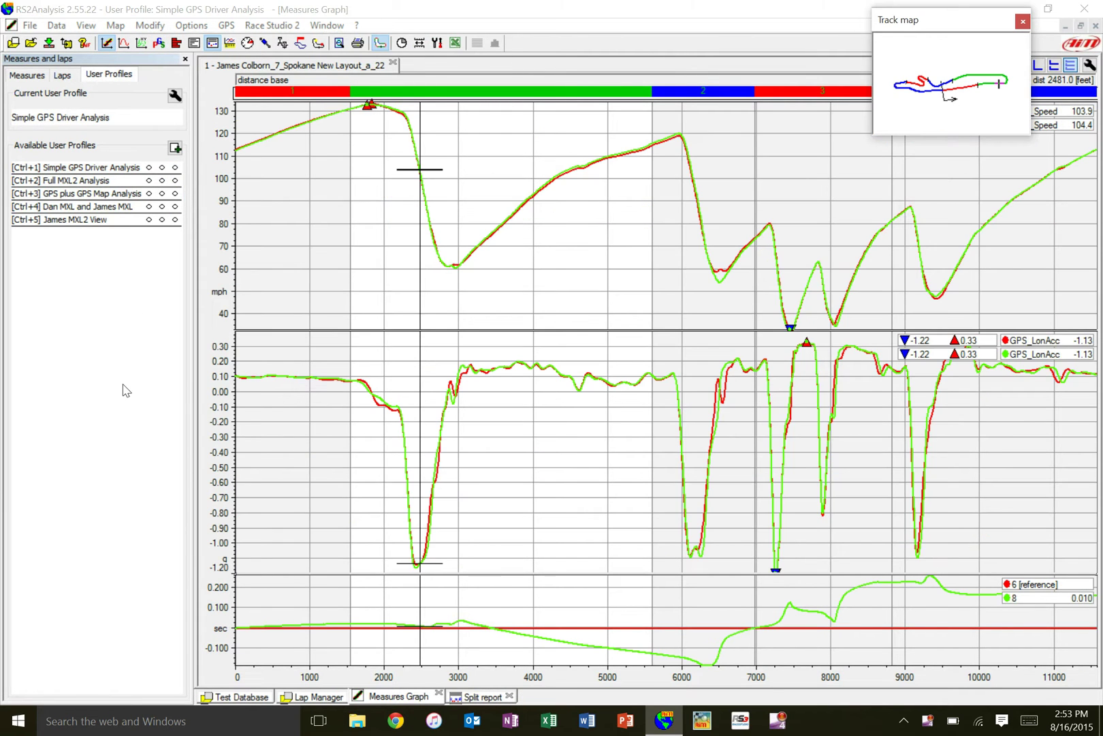